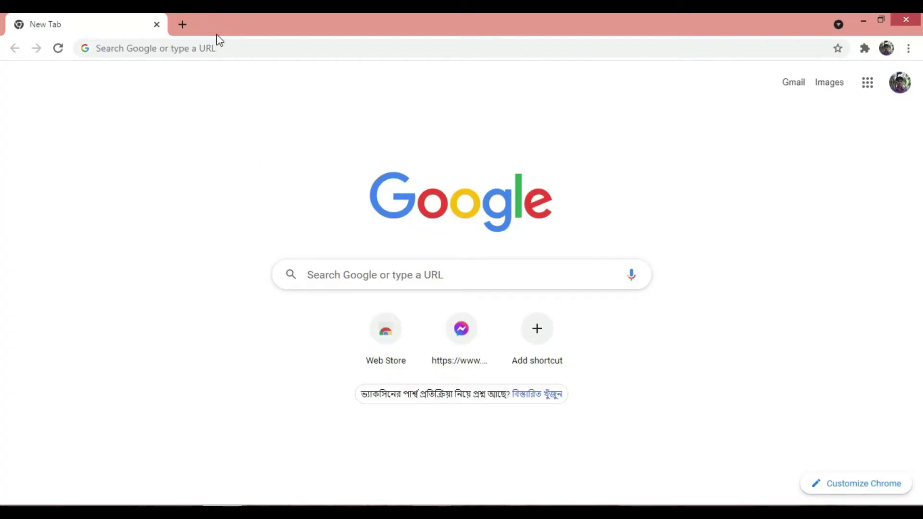
Step: Go to google.com and start creating a new Google Account for myself from the sign-in page
click(144, 47)
click(40, 117)
click(137, 44)
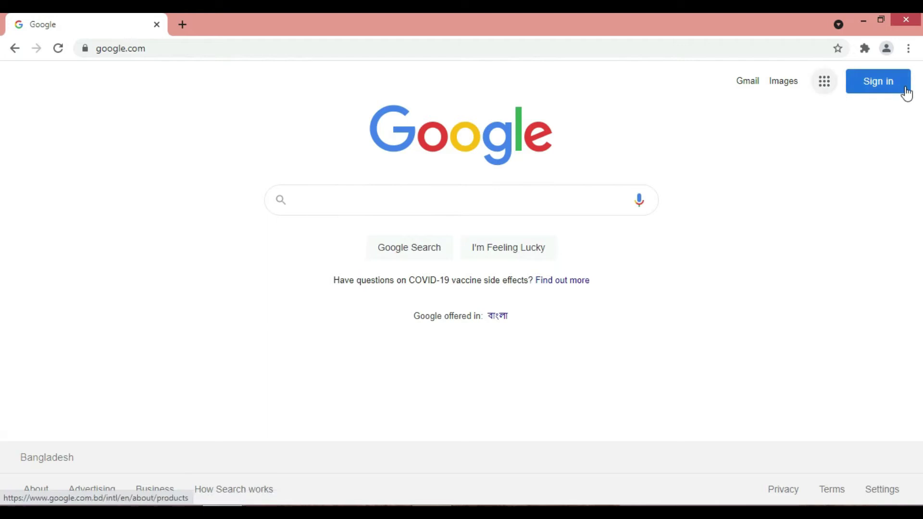
click(875, 87)
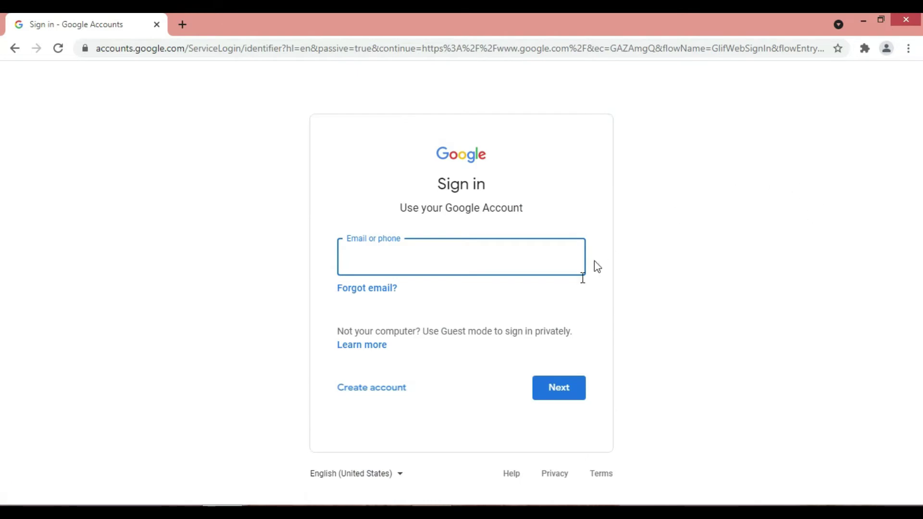
click(342, 379)
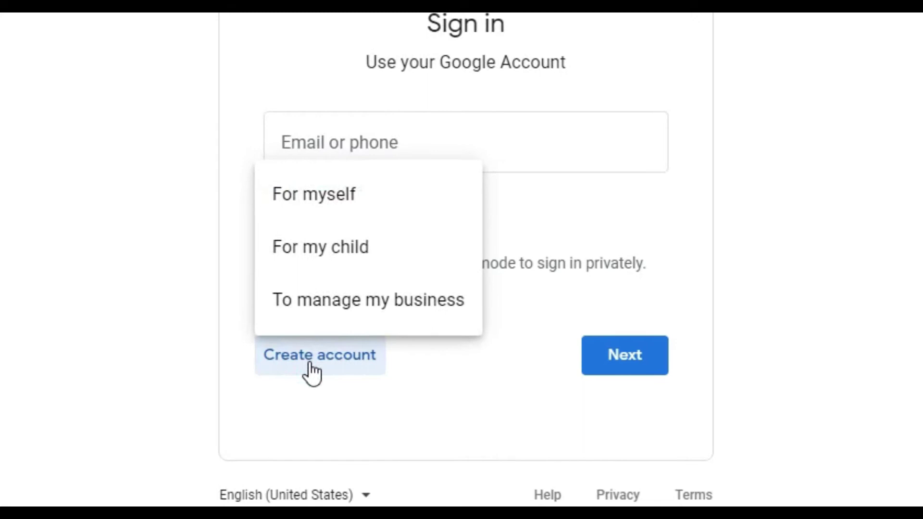
click(314, 195)
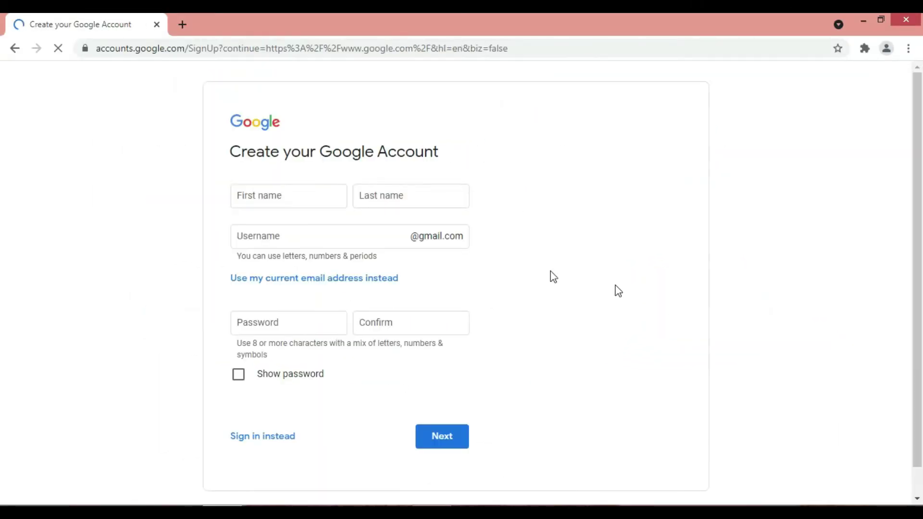
Step: Fill in the account holder's first name and last name in the sign-up form
click(262, 201)
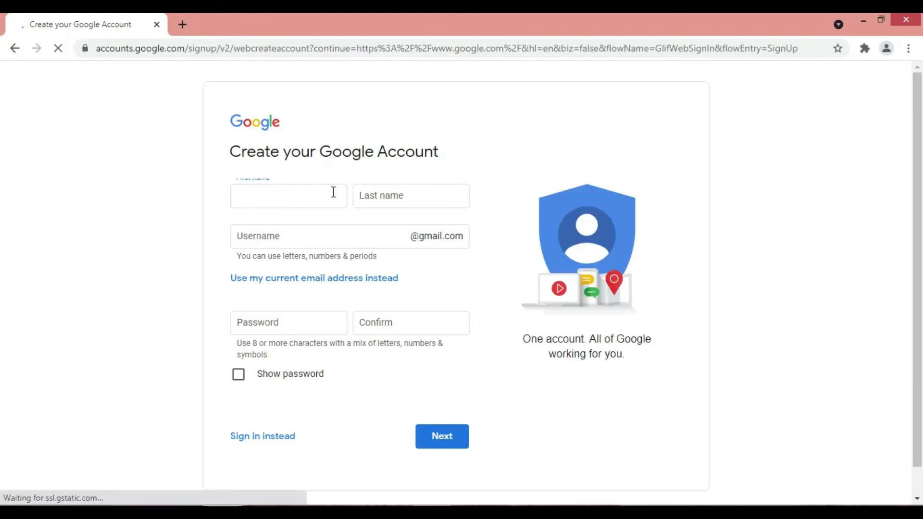
click(277, 204)
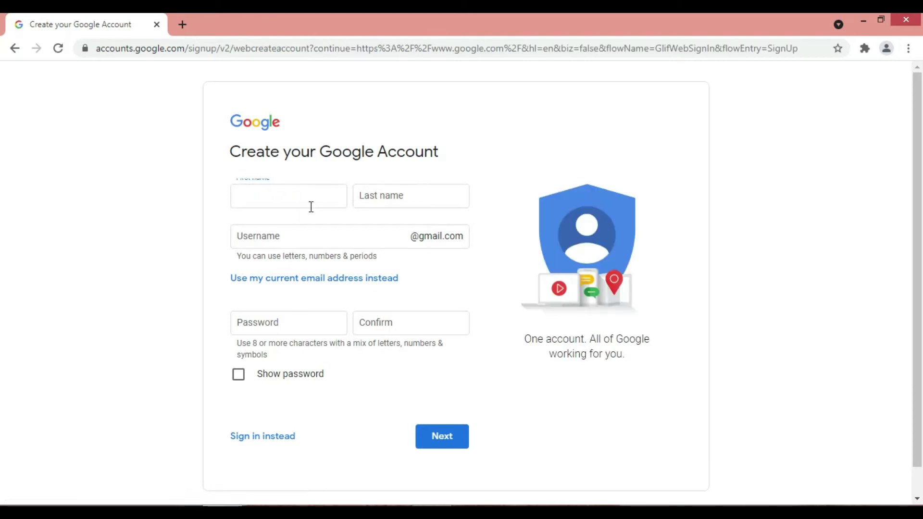
click(277, 201)
text(md)
click(376, 196)
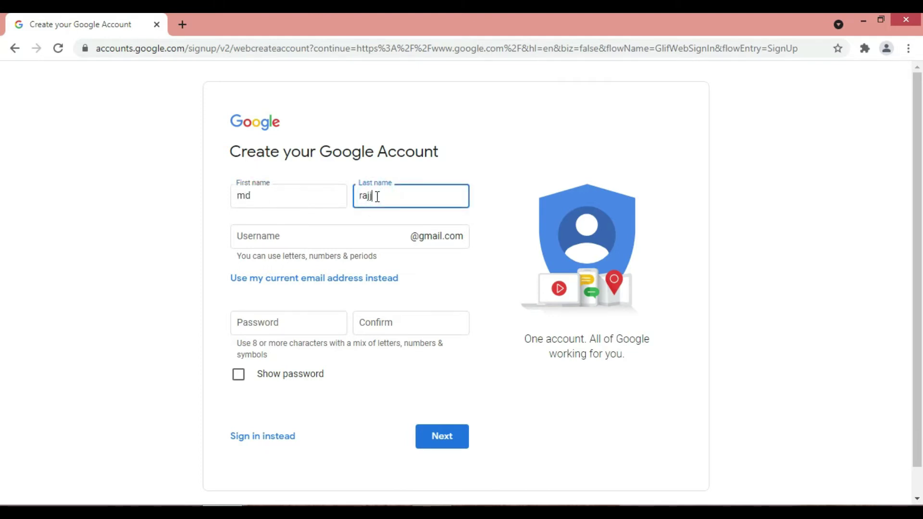
Step: Try a Gmail username based on the name, and replace it with the third available suggestion
click(264, 242)
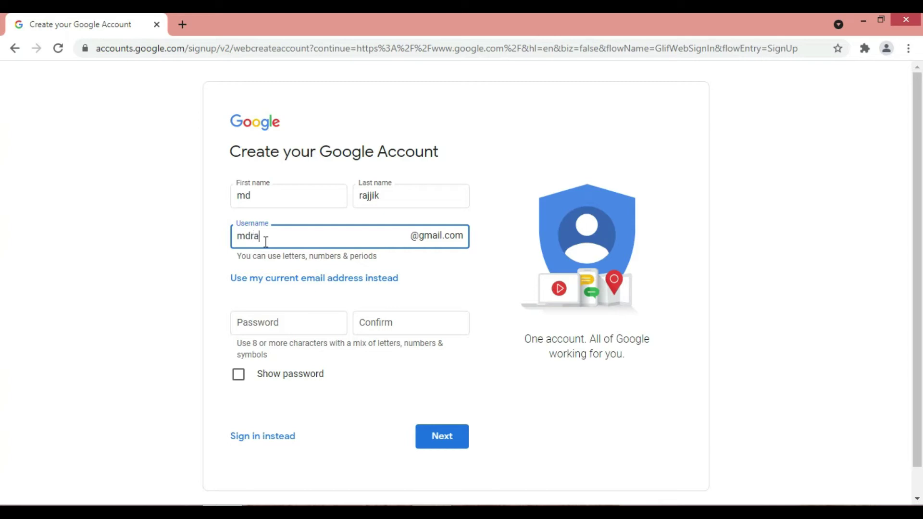
key(Return)
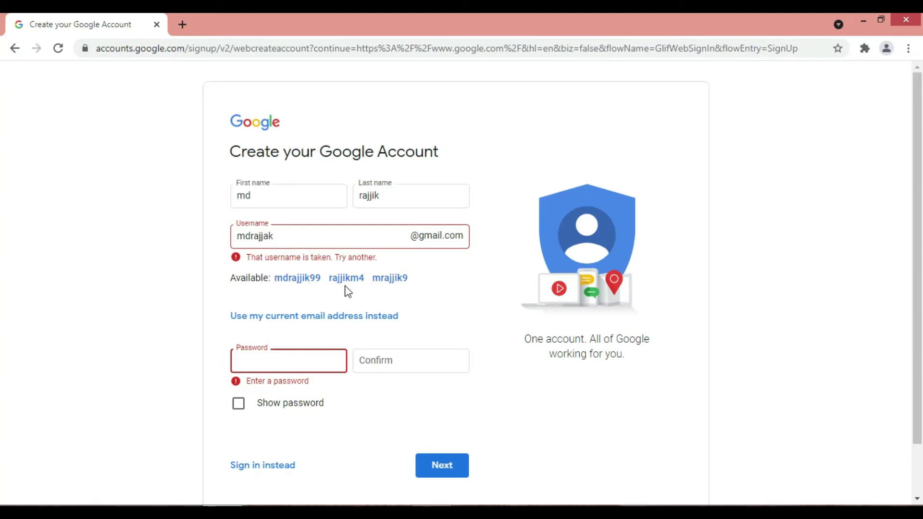
click(387, 285)
Step: Try to submit the sign-up form with a password entered in both the password and confirmation fields
scroll(301, 315, down, 1)
click(255, 305)
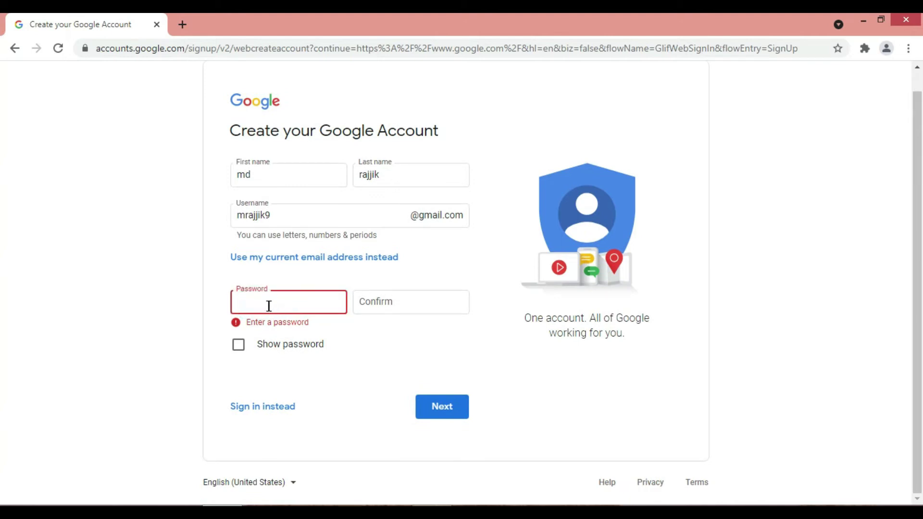
click(265, 305)
click(383, 305)
text(m)
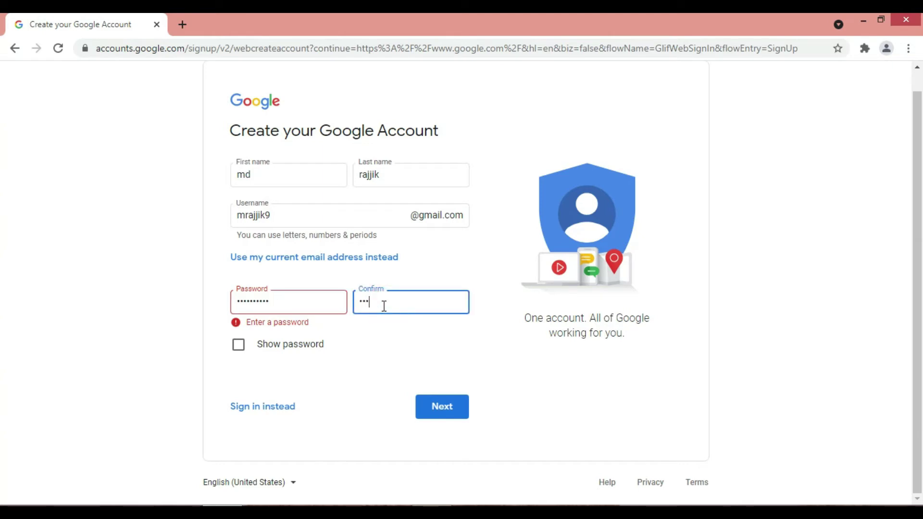
click(309, 306)
click(422, 299)
click(451, 413)
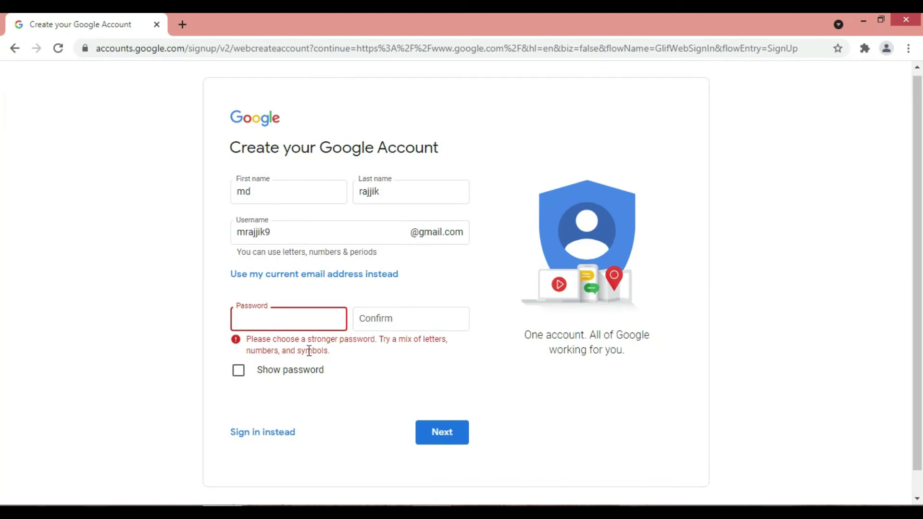
Step: Enter a stronger account password, repeat it in the confirmation field, and continue to the personal details
click(287, 325)
click(425, 318)
text(••••••)
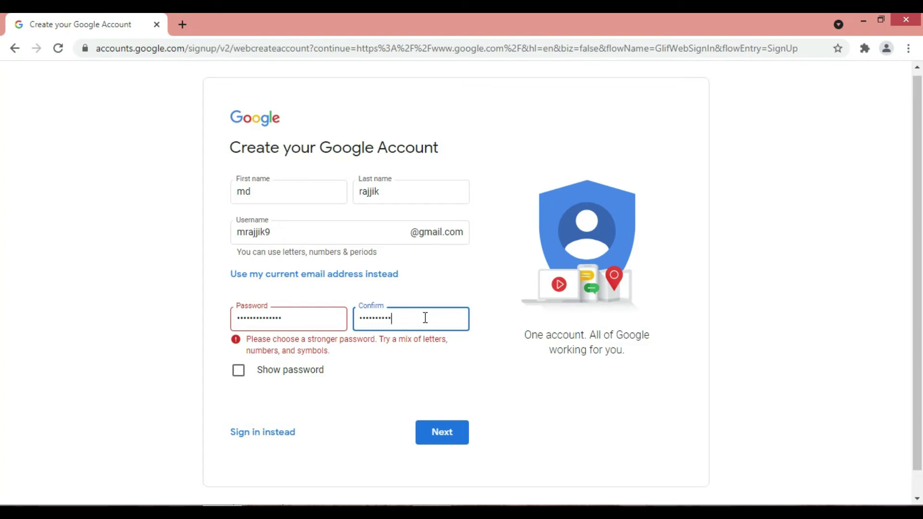
click(457, 427)
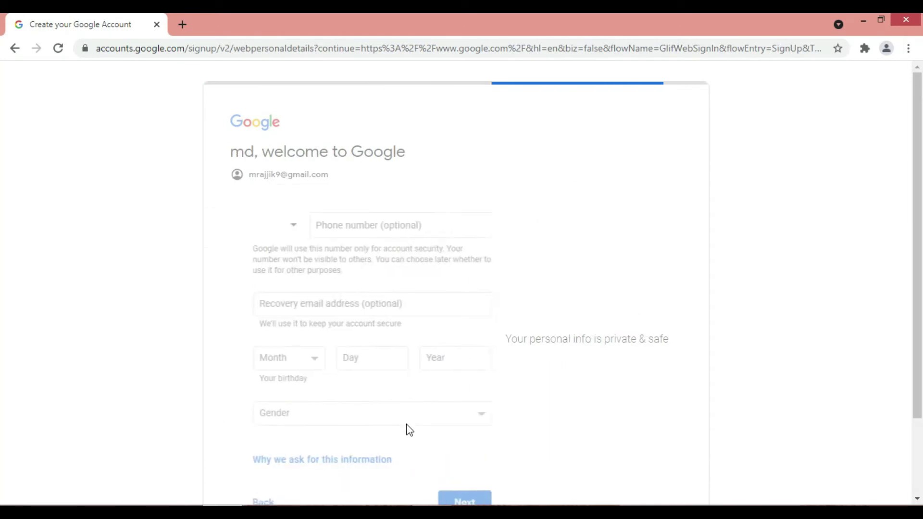
Step: Leave the phone number empty and enter the account holder's date of birth as month, day and year
scroll(379, 361, down, 1)
scroll(380, 361, down, 1)
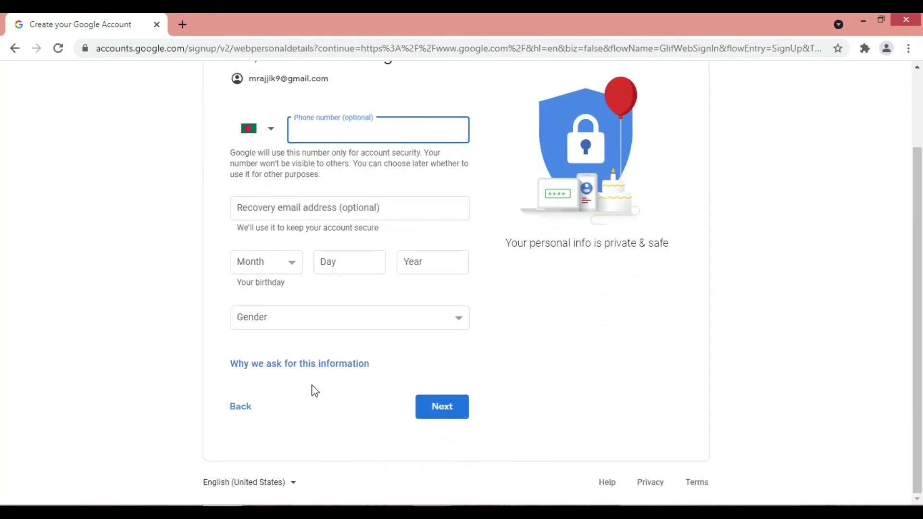
scroll(317, 365, up, 1)
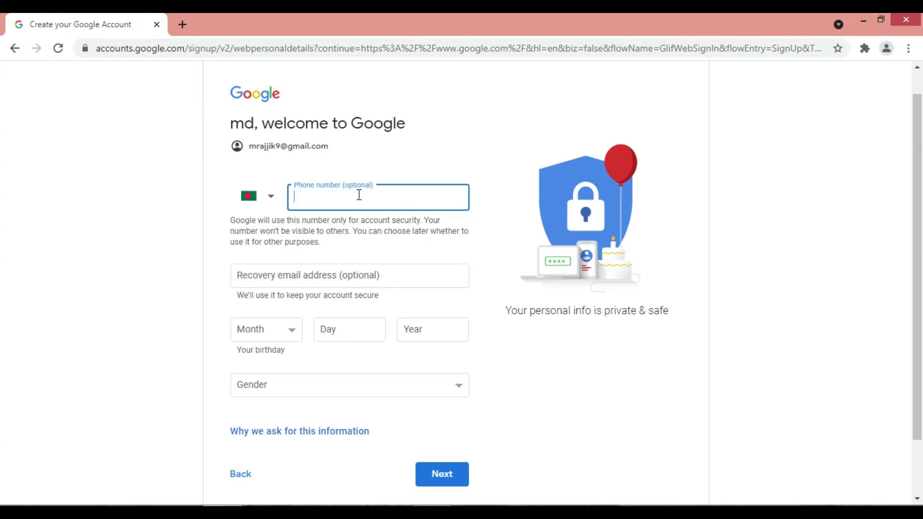
click(296, 274)
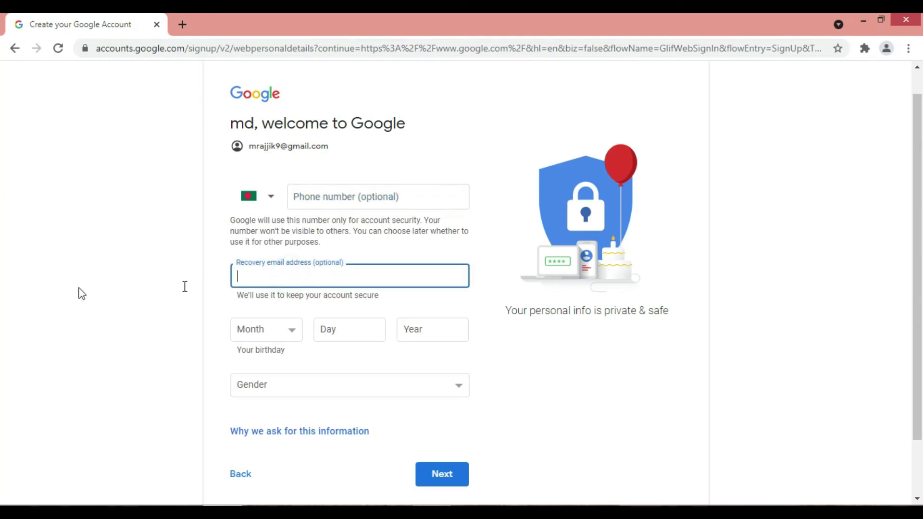
scroll(308, 279, down, 3)
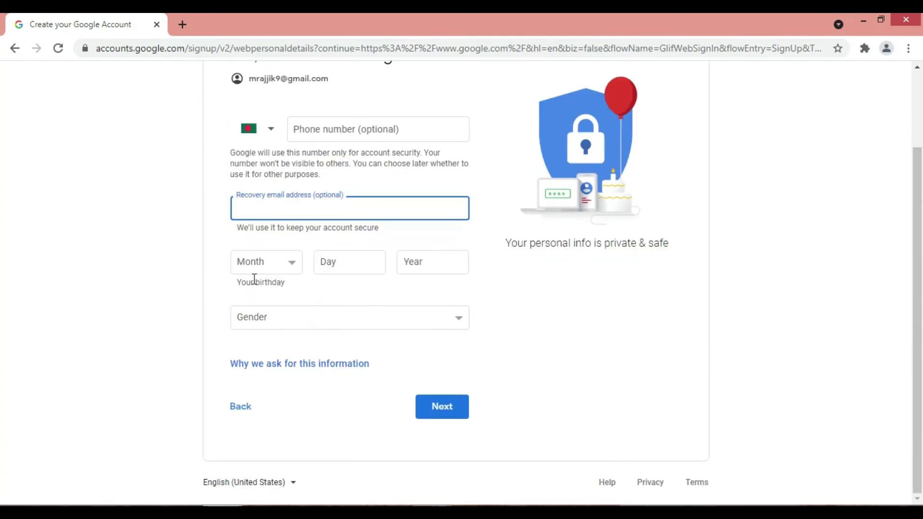
click(291, 262)
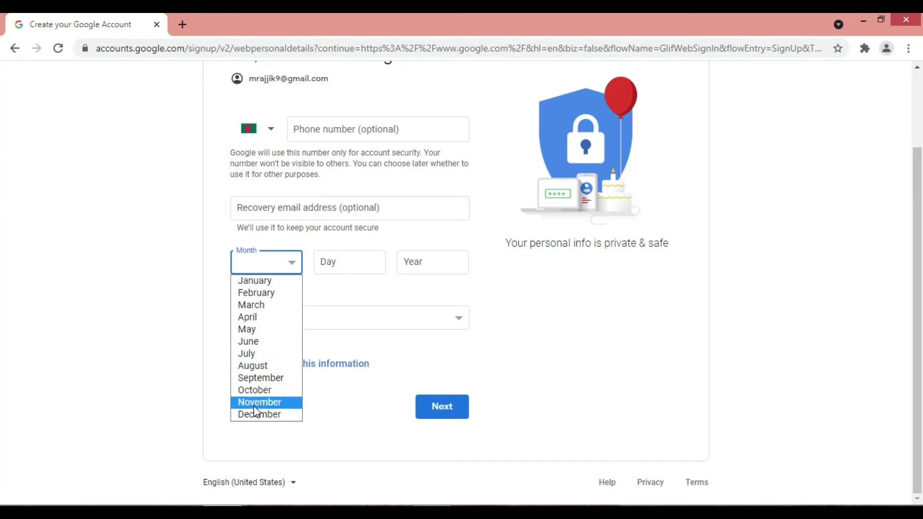
click(248, 366)
click(361, 263)
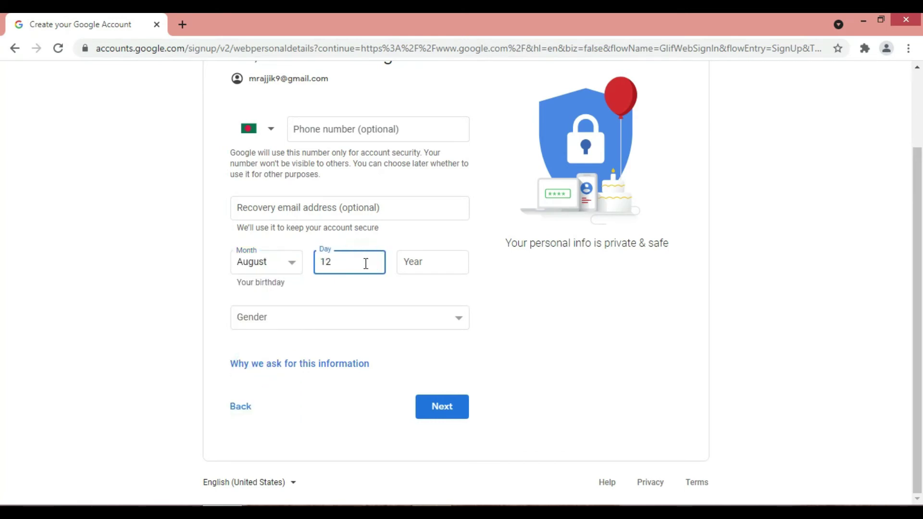
click(423, 262)
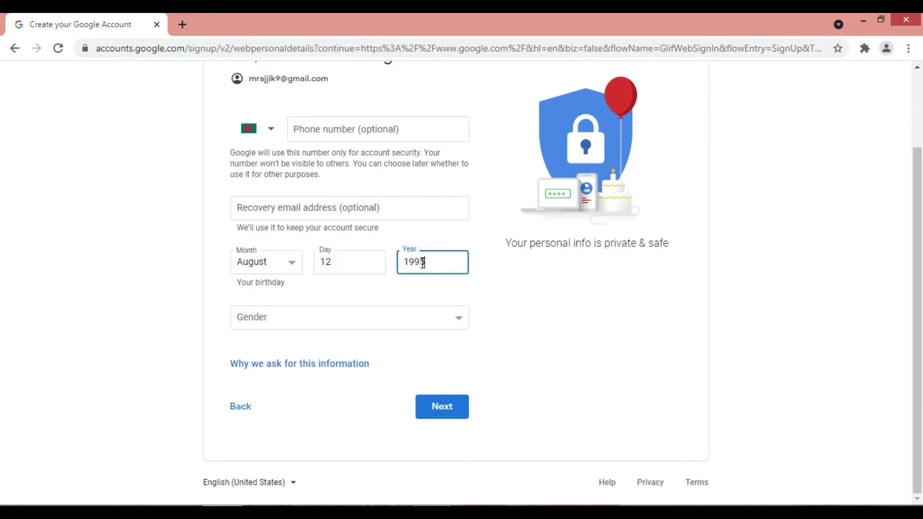
Step: Set the account holder's gender to Male
click(294, 322)
click(294, 322)
click(294, 322)
click(276, 347)
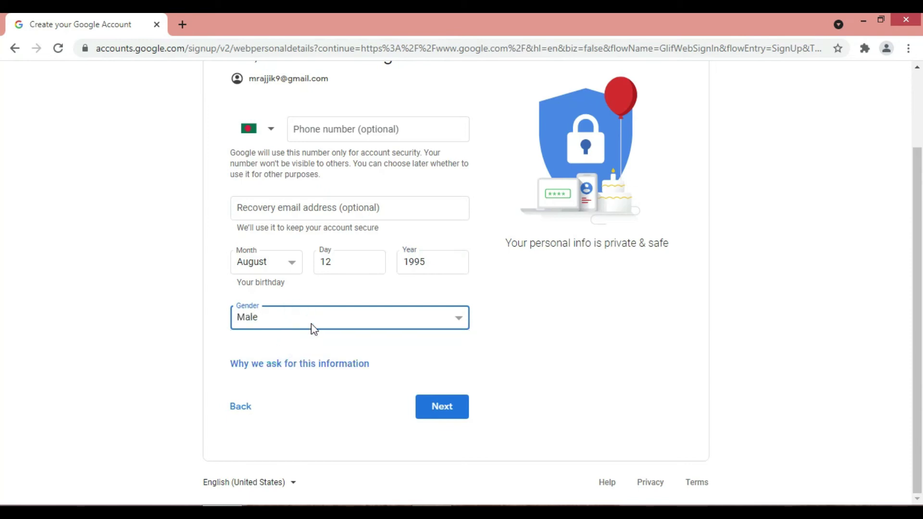
scroll(354, 333, up, 2)
scroll(384, 365, down, 2)
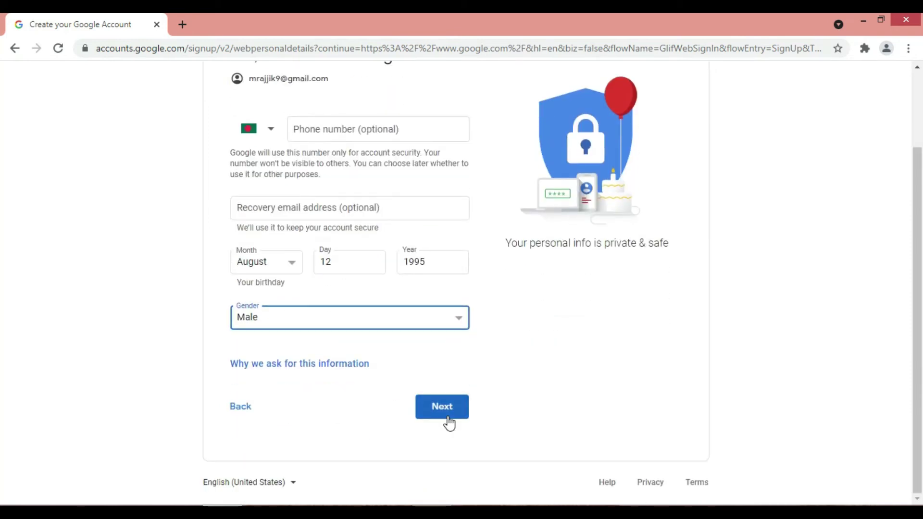
Step: Enter a complete recovery email address including its domain, and submit the personal details
click(286, 213)
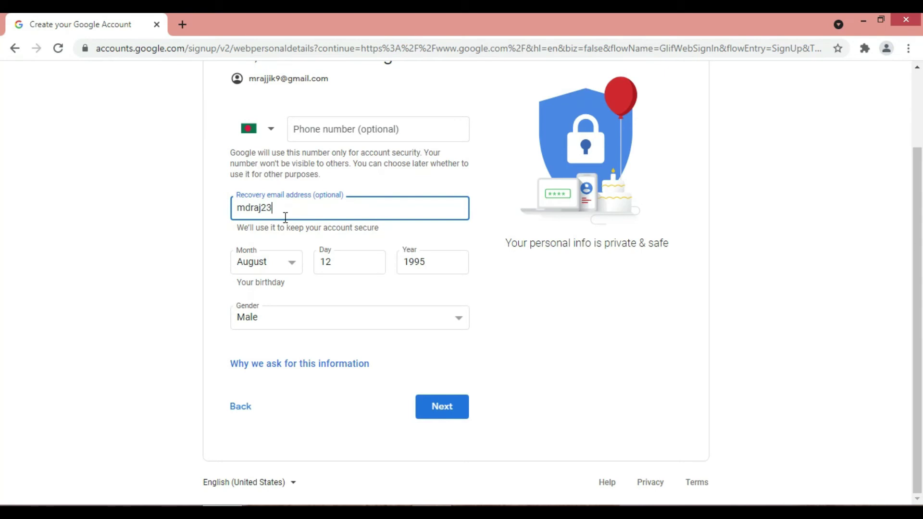
click(436, 400)
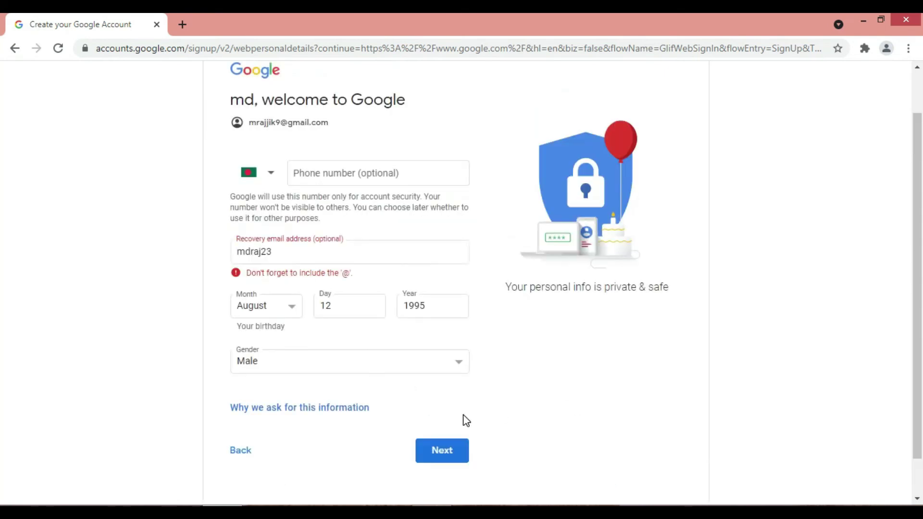
click(336, 241)
key(BackSpace)
key(BackSpace)
text(@gmai.com)
click(460, 452)
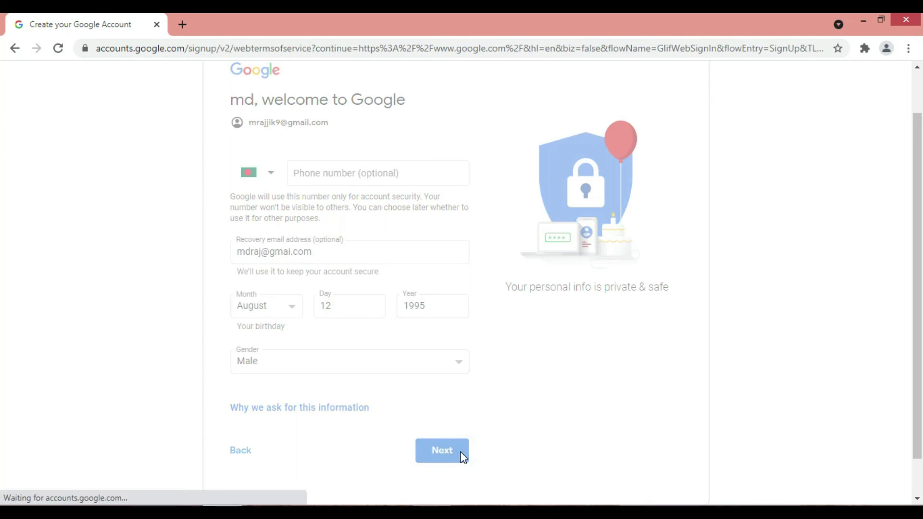
Step: Go through the privacy and terms text to its end and agree to it to create the account
scroll(495, 361, down, 8)
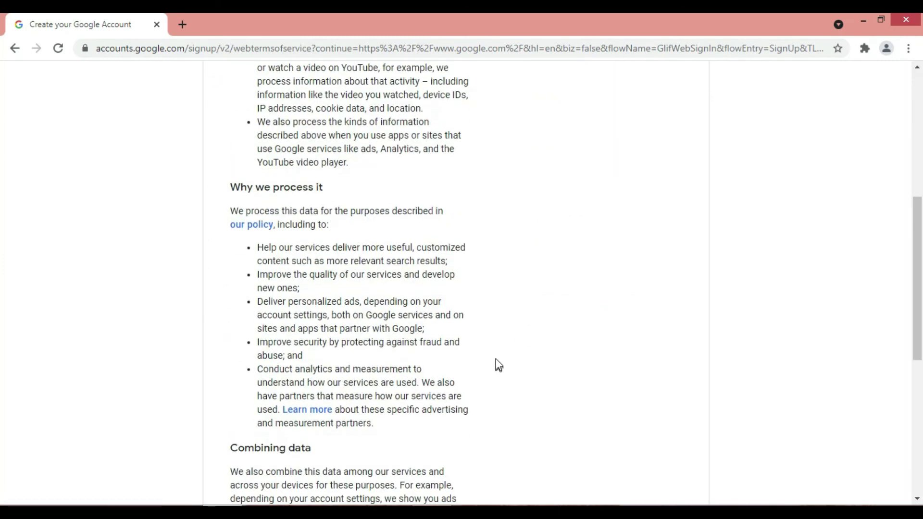
scroll(498, 355, down, 8)
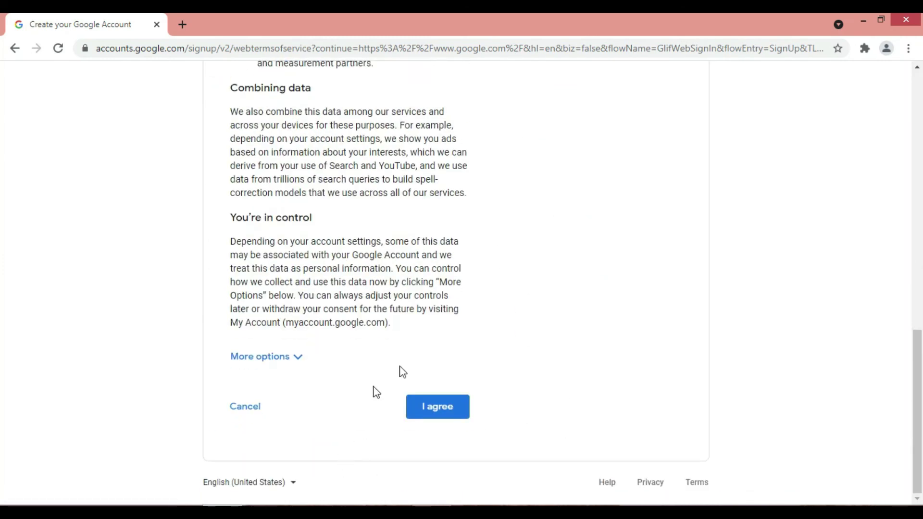
scroll(366, 216, up, 3)
scroll(391, 337, down, 3)
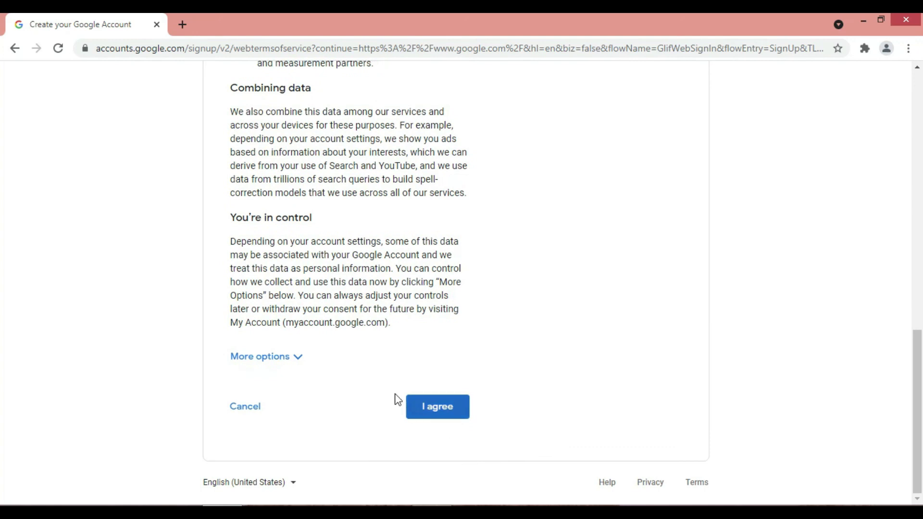
click(437, 412)
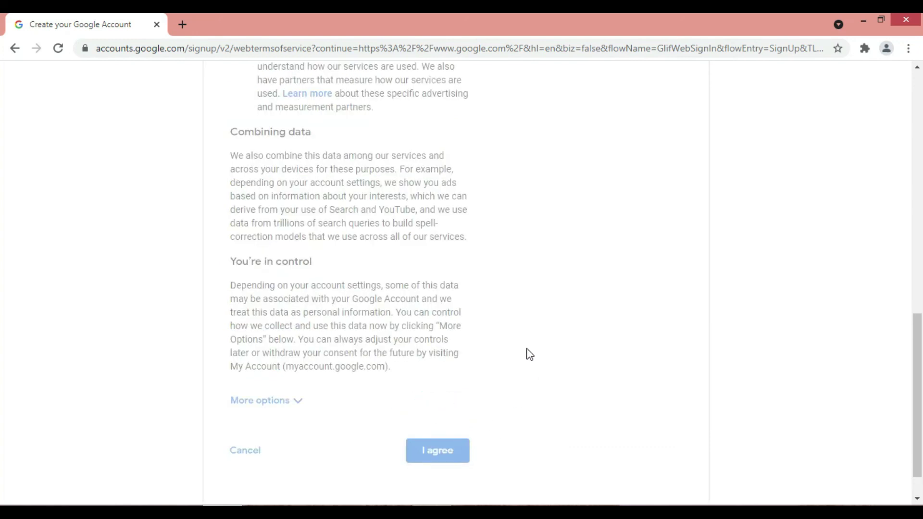
scroll(540, 355, up, 8)
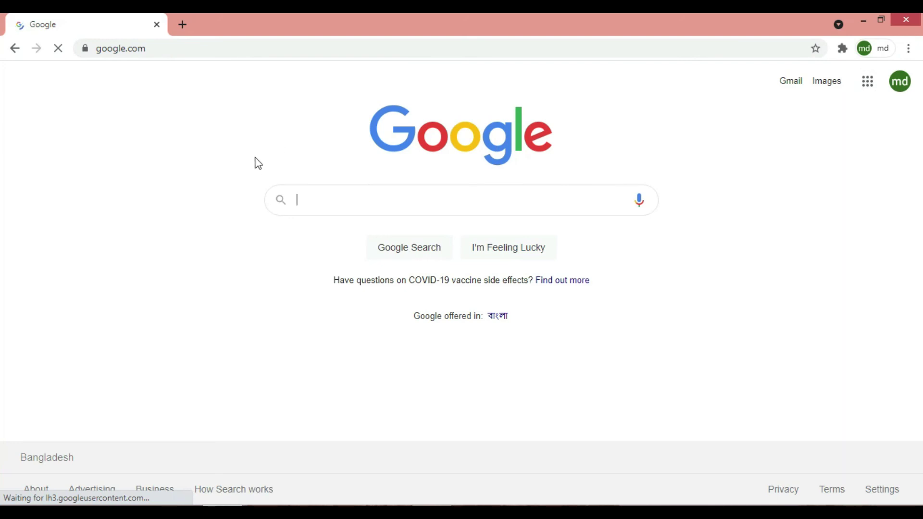
Step: Browse the list of Google apps for the new account and open Gmail
click(867, 81)
scroll(780, 205, down, 5)
scroll(780, 205, up, 5)
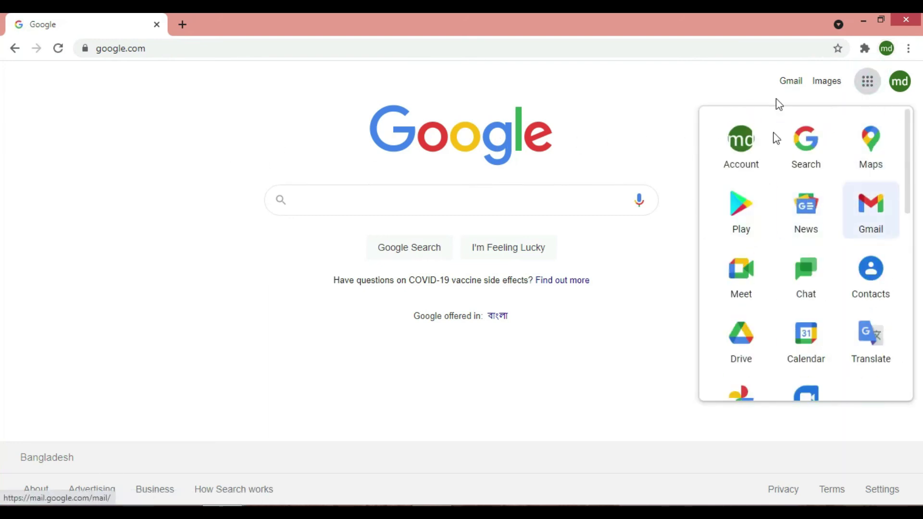
scroll(810, 220, down, 3)
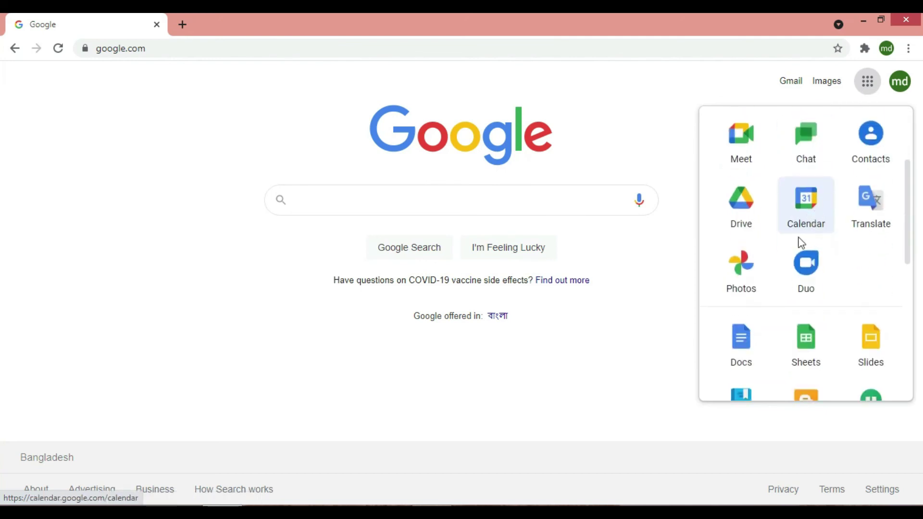
scroll(808, 295, down, 3)
scroll(818, 269, up, 5)
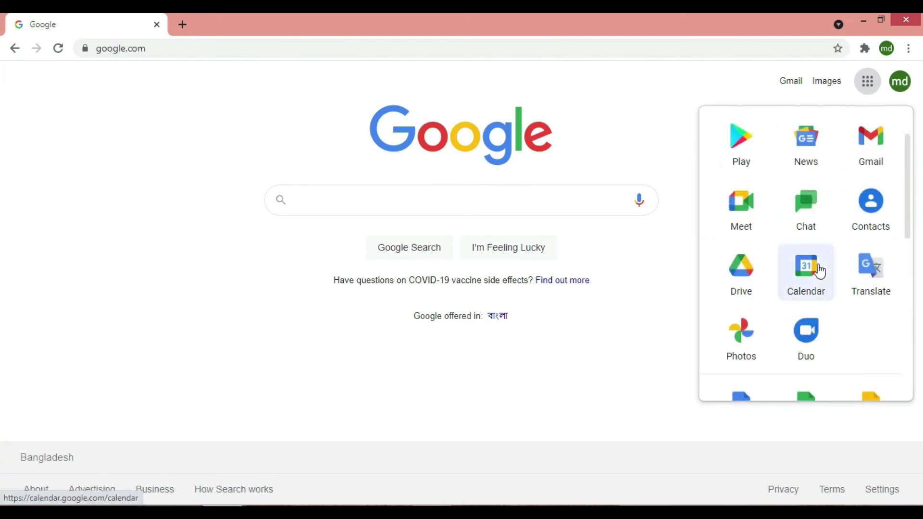
click(871, 161)
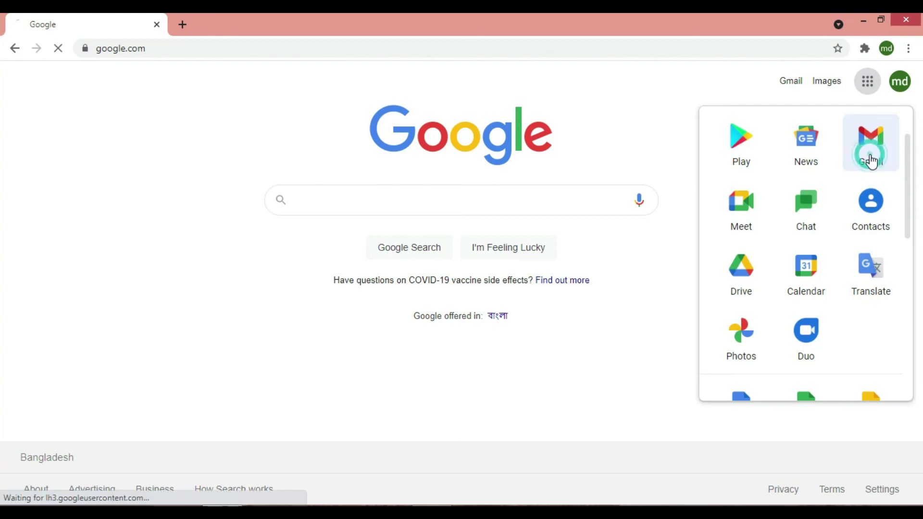